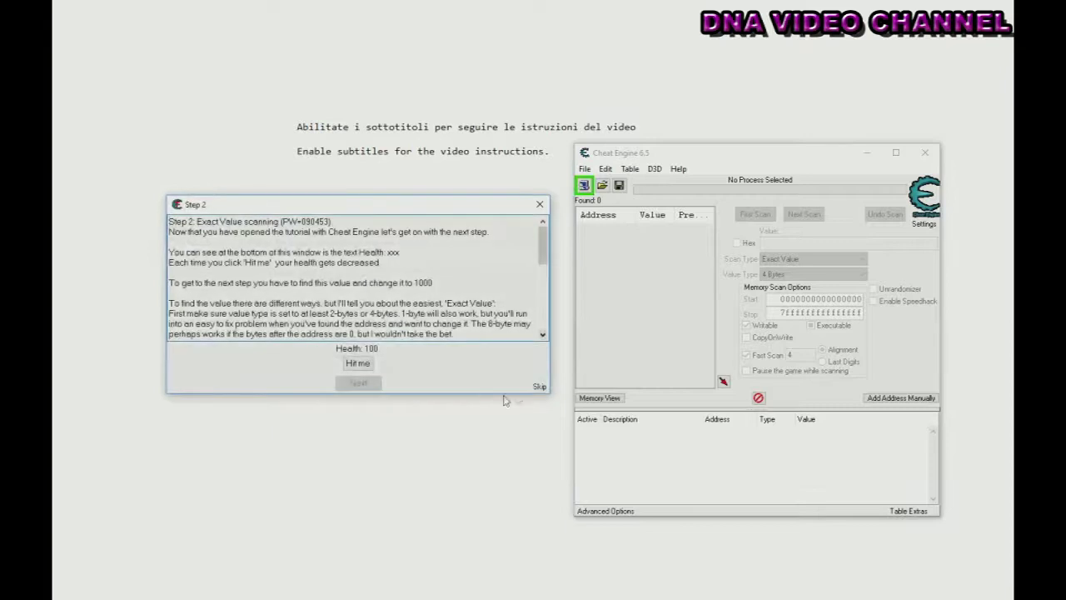
Skip tutorial steps 2 through 5, confirming each skip, to reach Step 6 on pointers
{"action": "left_click", "coordinate": [539, 386]}
{"action": "left_click", "coordinate": [621, 300]}
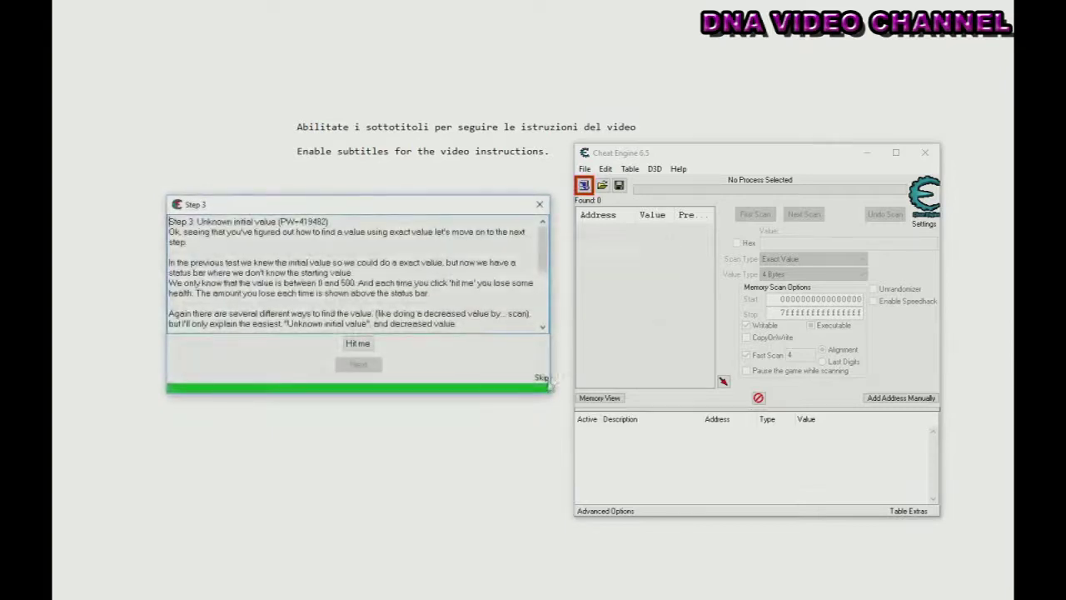
{"action": "left_click", "coordinate": [540, 386]}
{"action": "left_click", "coordinate": [629, 298]}
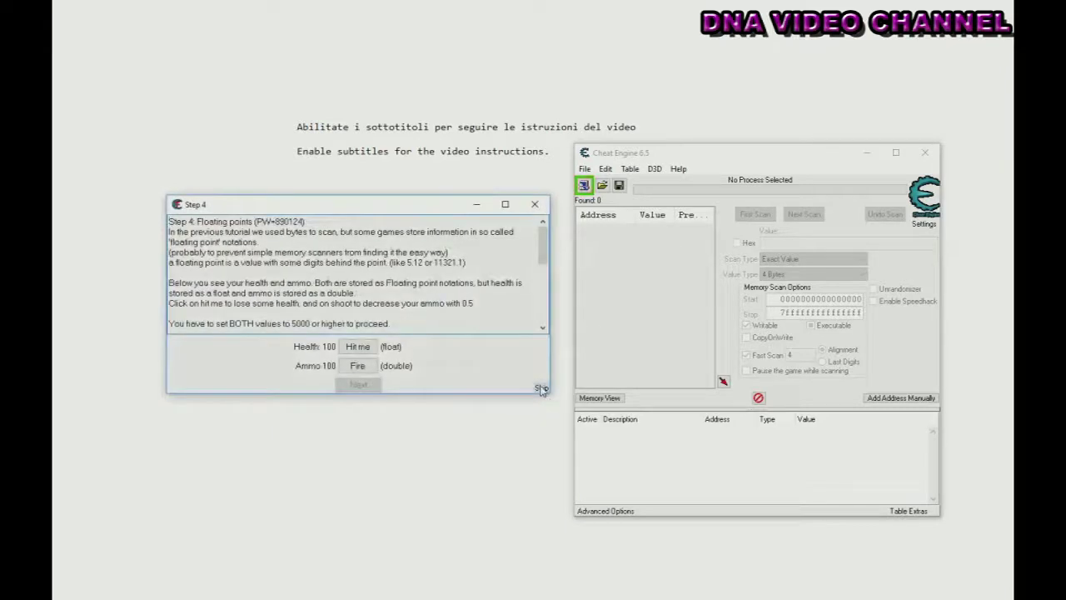
{"action": "left_click", "coordinate": [539, 387]}
{"action": "left_click", "coordinate": [632, 298]}
{"action": "left_click", "coordinate": [541, 387]}
{"action": "left_click", "coordinate": [631, 299]}
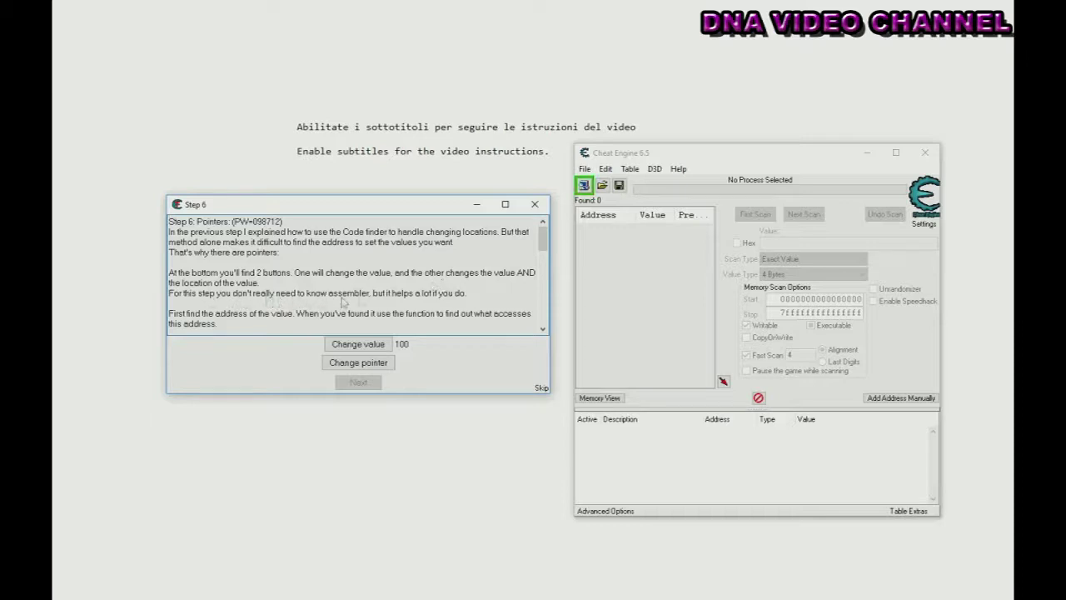
Open the Tutorial-i386.exe process for scanning and load its associated table
{"action": "left_click_drag", "start_coordinate": [471, 298], "coordinate": [165, 300]}
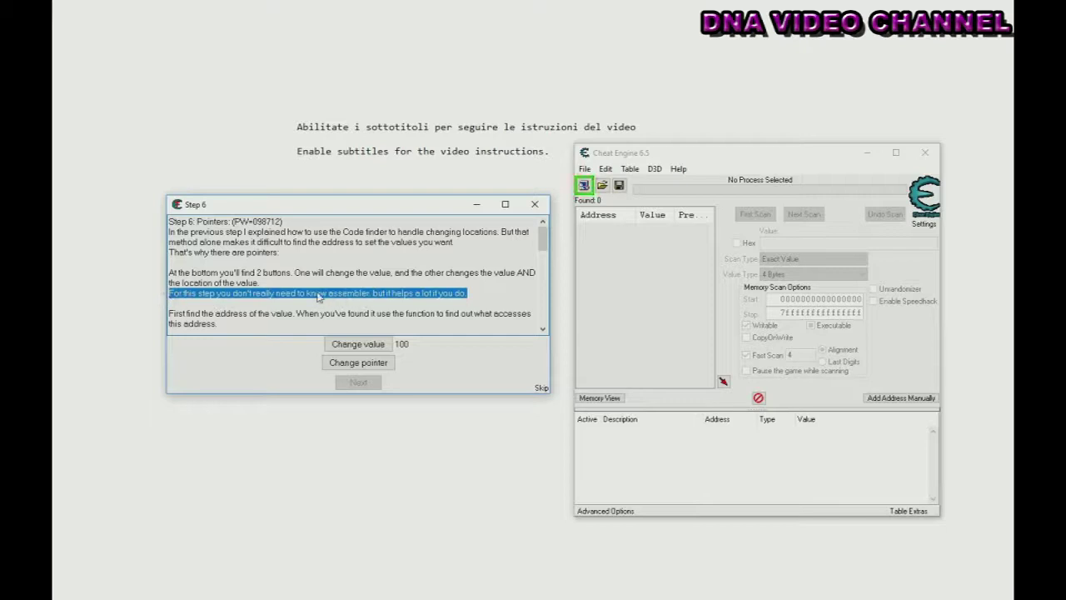
{"action": "left_click", "coordinate": [495, 296]}
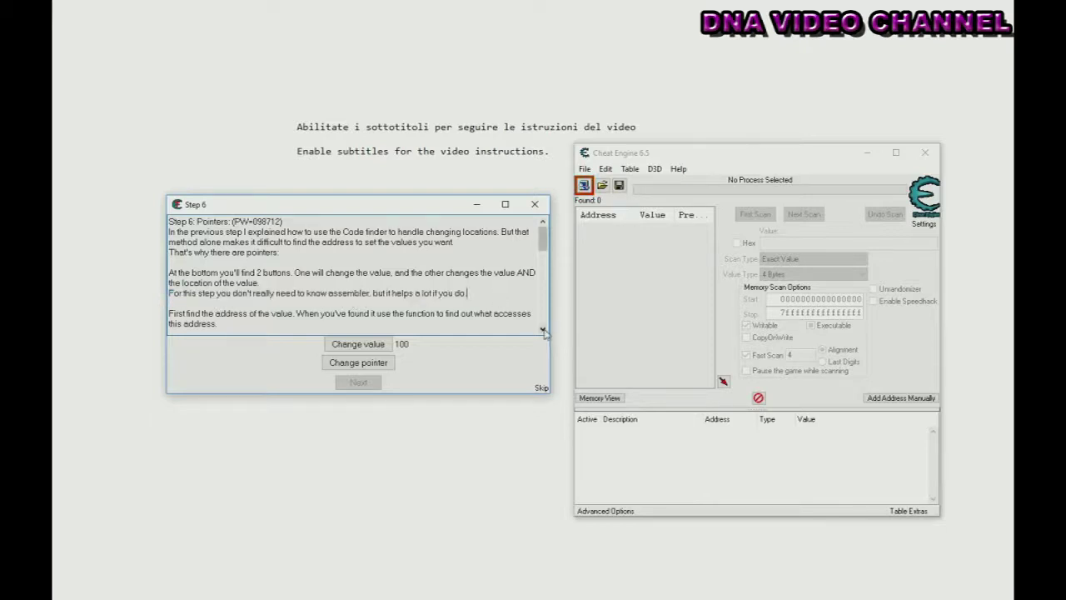
{"action": "scroll", "coordinate": [543, 330], "scroll_direction": "down", "scroll_amount": 3}
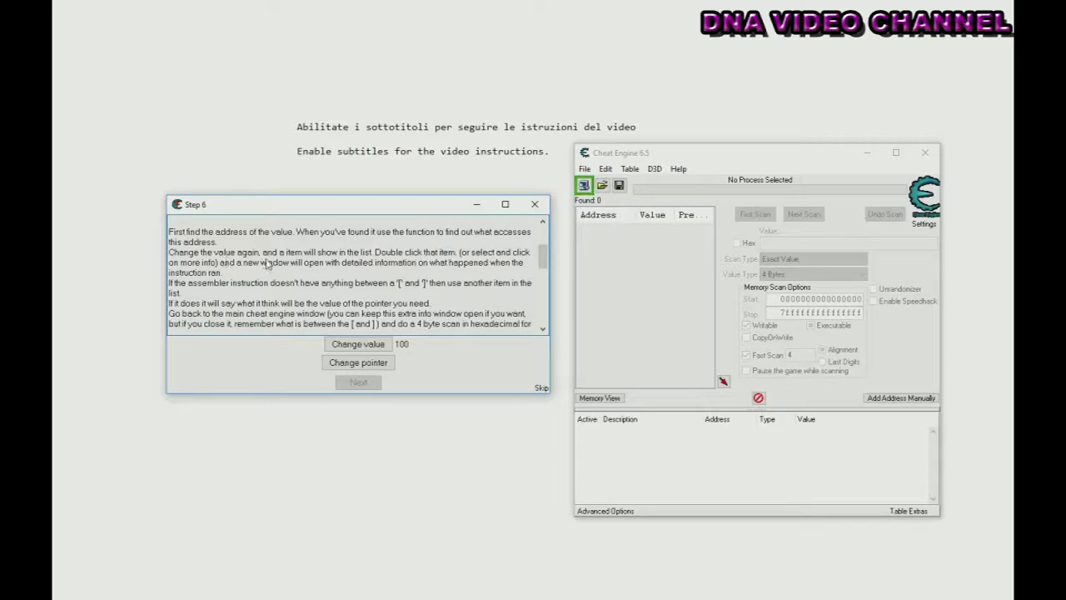
{"action": "left_click", "coordinate": [584, 186]}
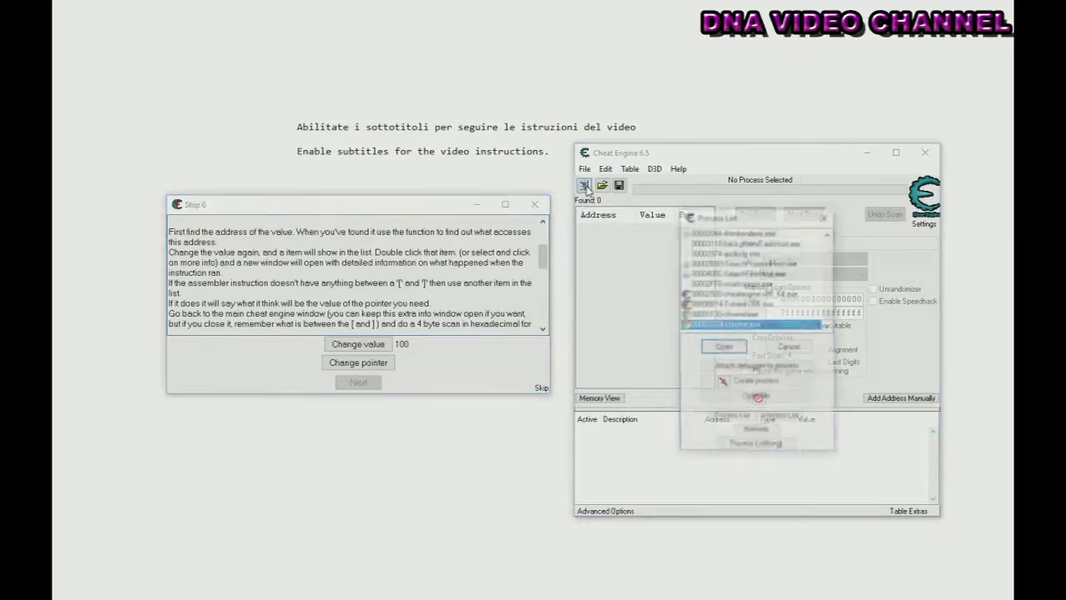
{"action": "double_click", "coordinate": [754, 305]}
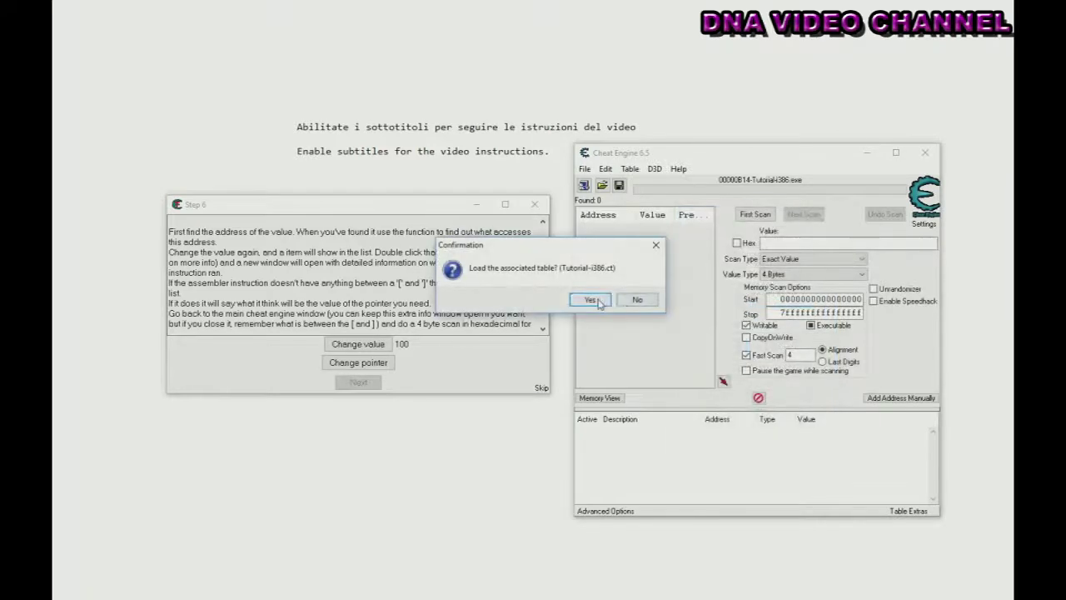
{"action": "left_click", "coordinate": [589, 300]}
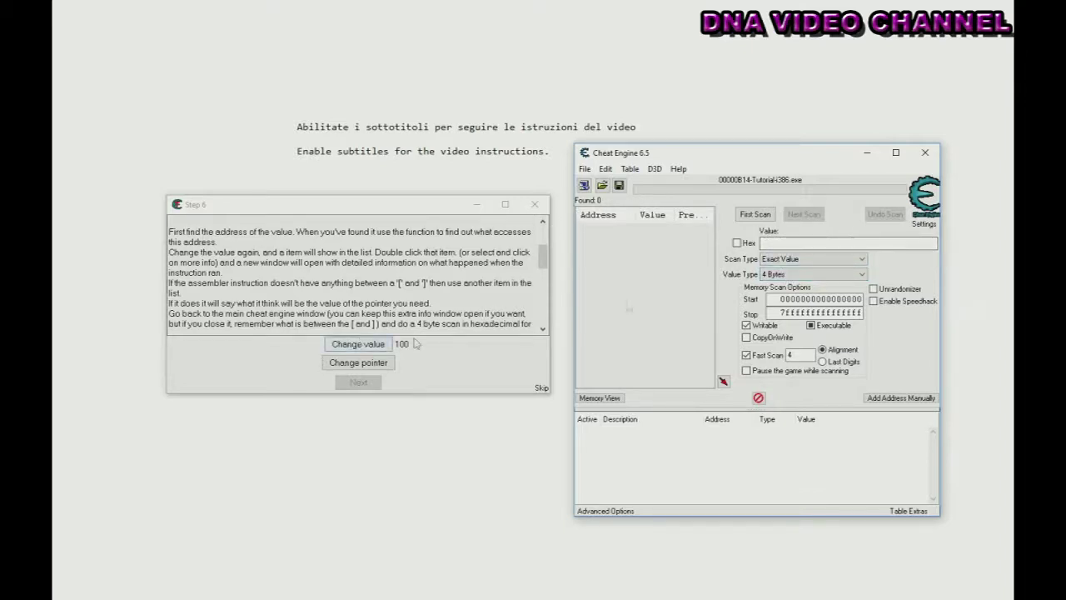
Run a first scan for the exact 4-byte value 100
{"action": "left_click", "coordinate": [791, 243]}
{"action": "type", "text": "100"}
{"action": "left_click", "coordinate": [756, 214]}
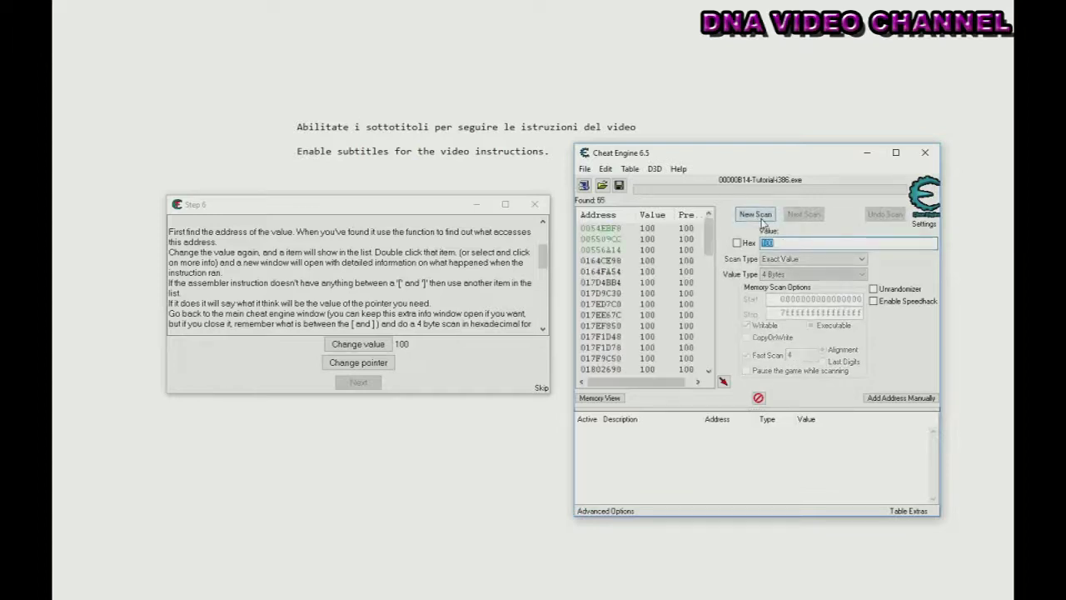
Change the tutorial's value, narrow the scan to 558, and add the found address to the address list
{"action": "left_click", "coordinate": [358, 344]}
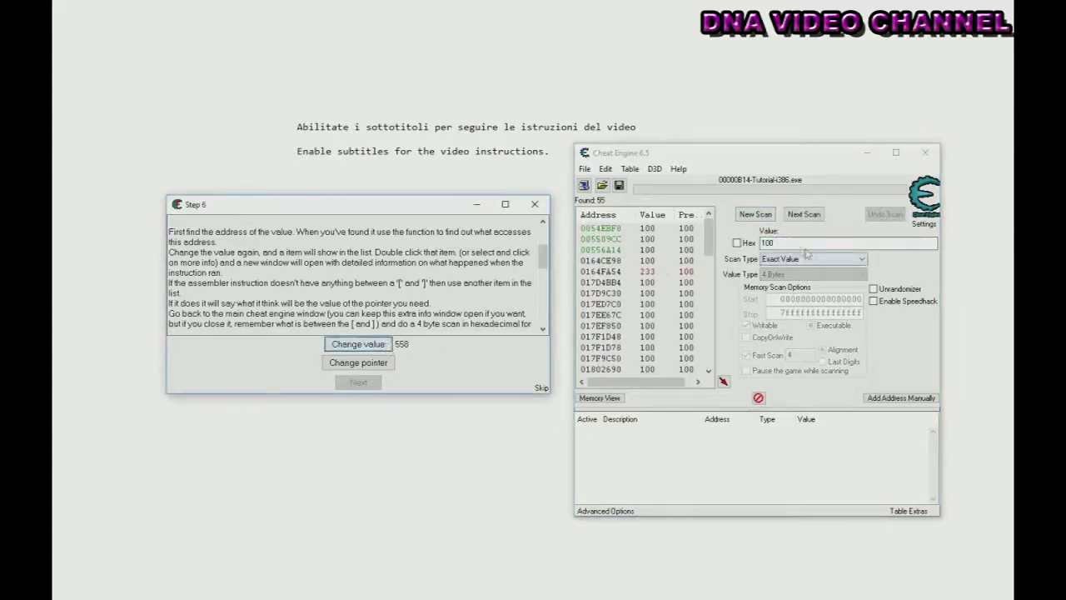
{"action": "type", "text": "558"}
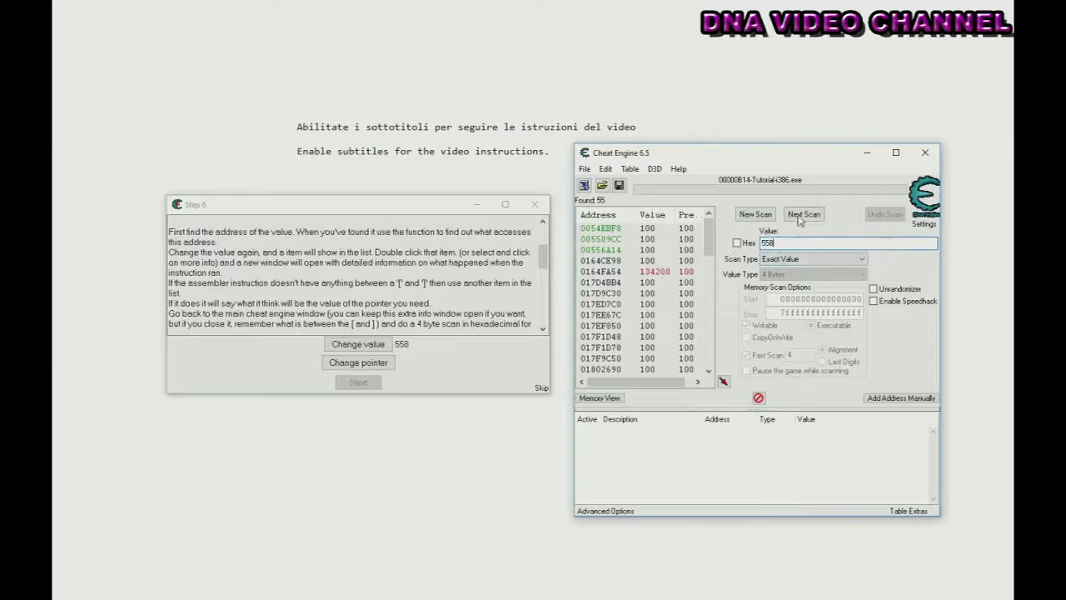
{"action": "left_click", "coordinate": [799, 217]}
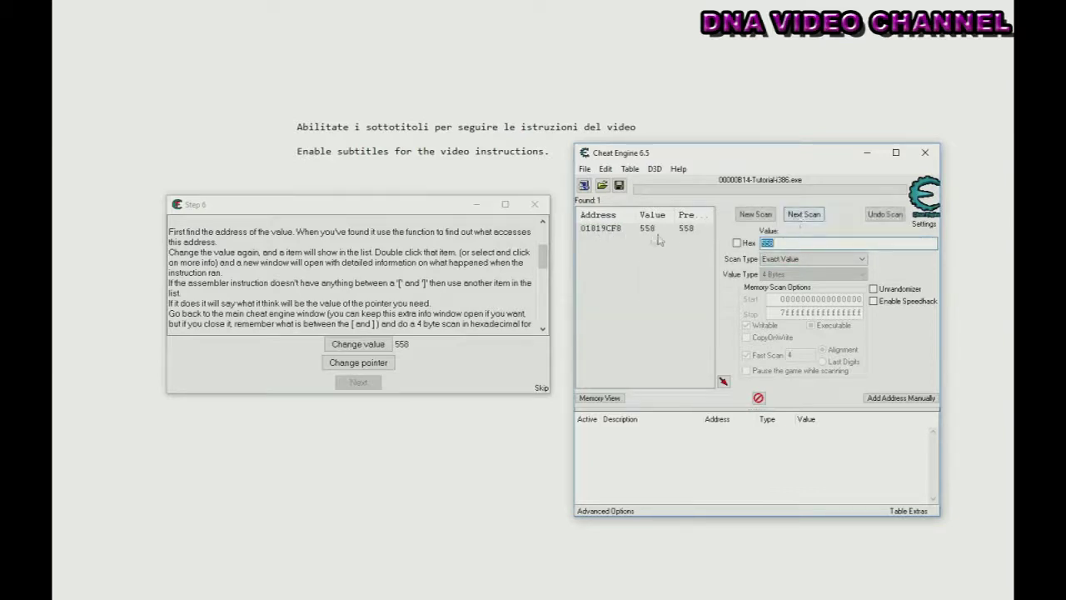
{"action": "double_click", "coordinate": [629, 230]}
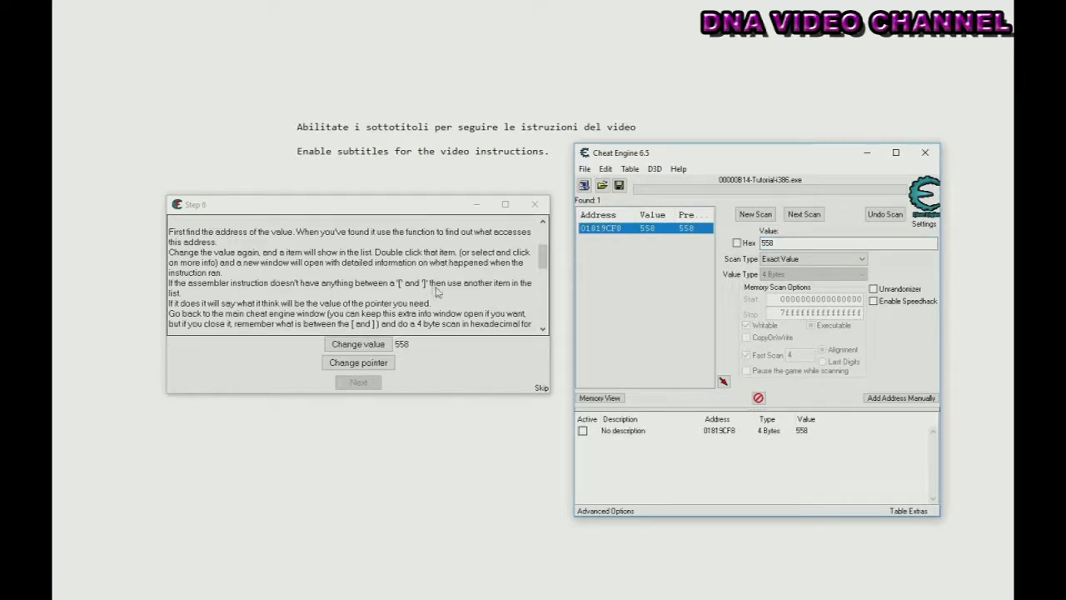
Find out what accesses the listed address, attaching the debugger, and change the tutorial's value to record the accessing instructions
{"action": "right_click", "coordinate": [716, 430]}
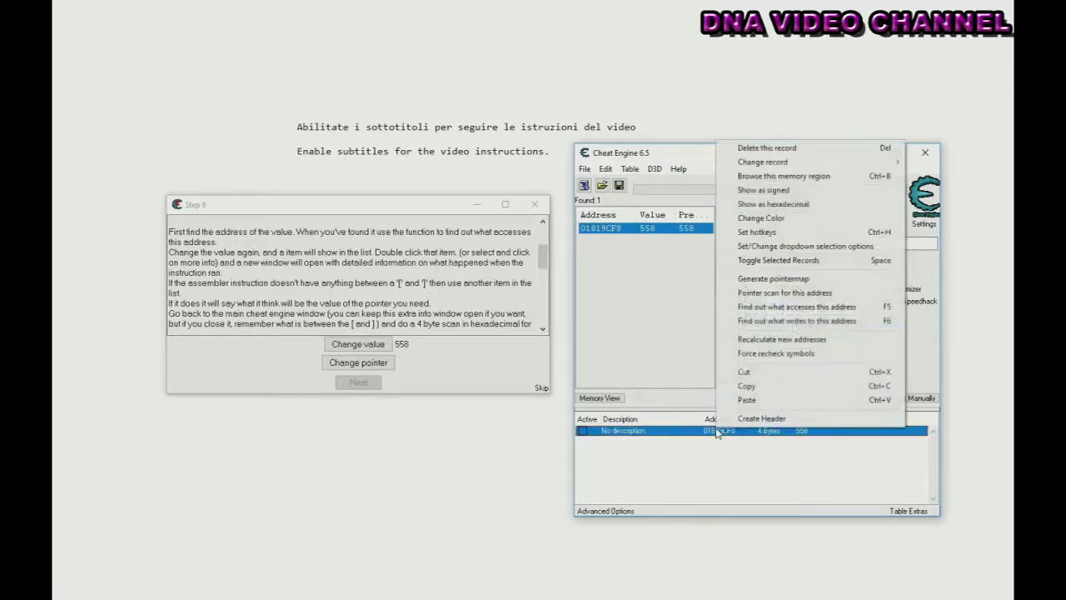
{"action": "left_click", "coordinate": [808, 308]}
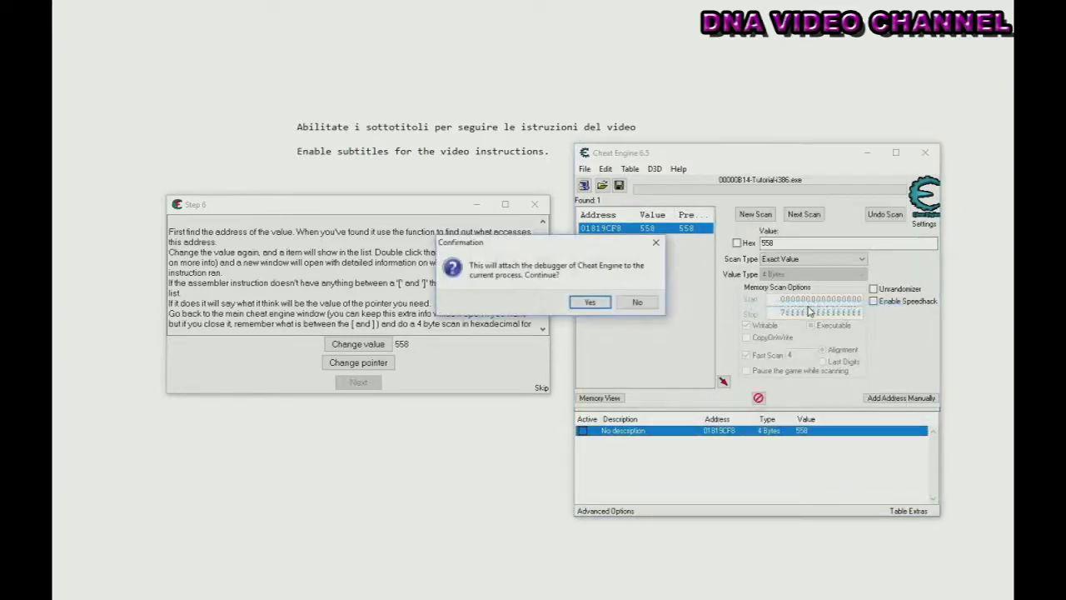
{"action": "left_click", "coordinate": [588, 303]}
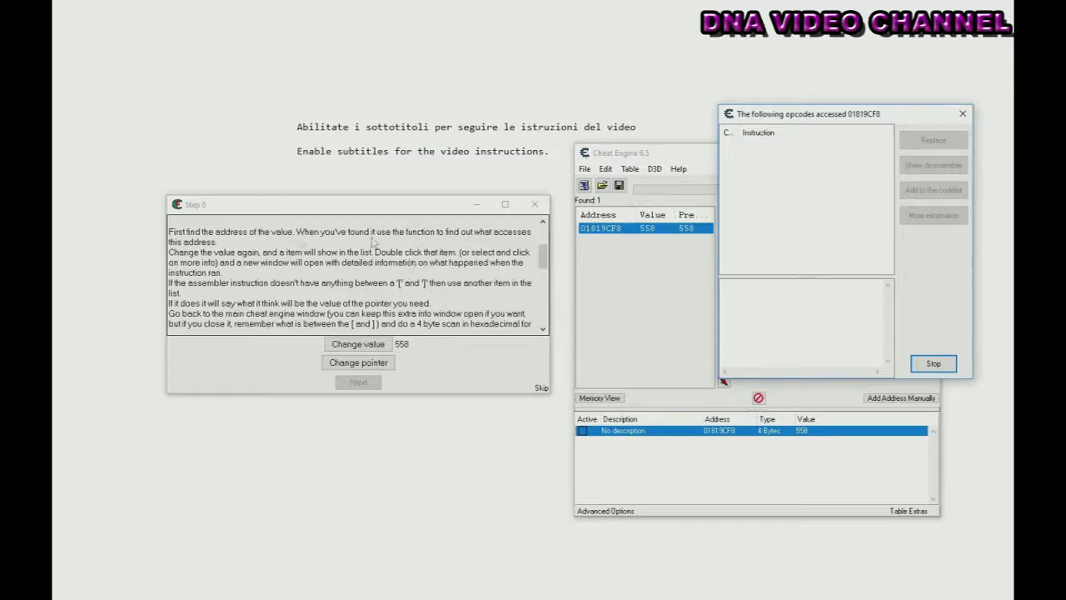
{"action": "left_click", "coordinate": [366, 345]}
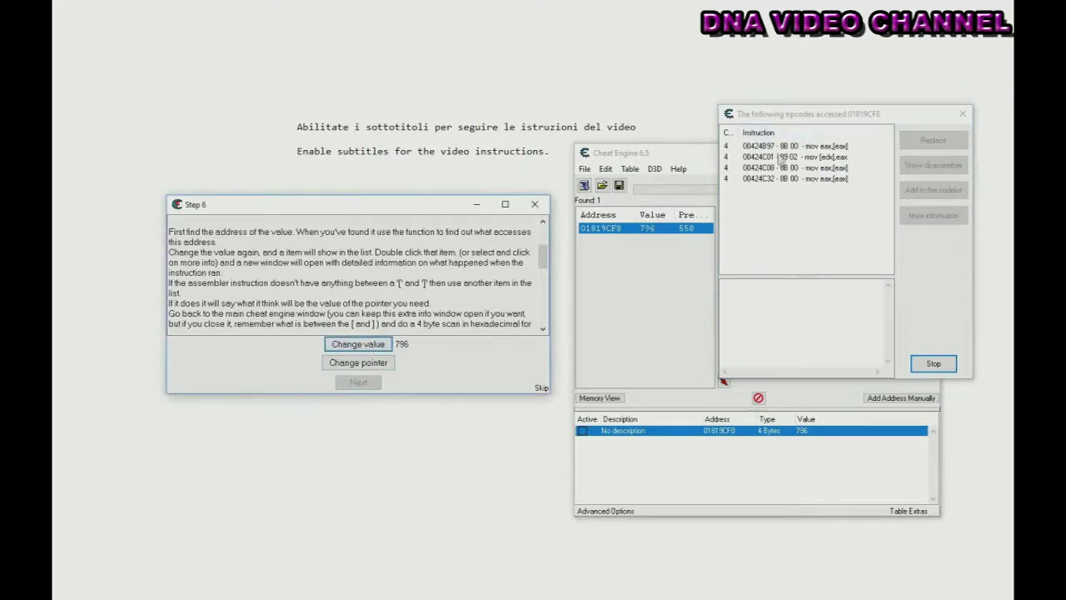
Examine the extra info of the first recorded mov eax,[eax] and the mov [edx],eax instruction for the needed pointer value
{"action": "double_click", "coordinate": [774, 150]}
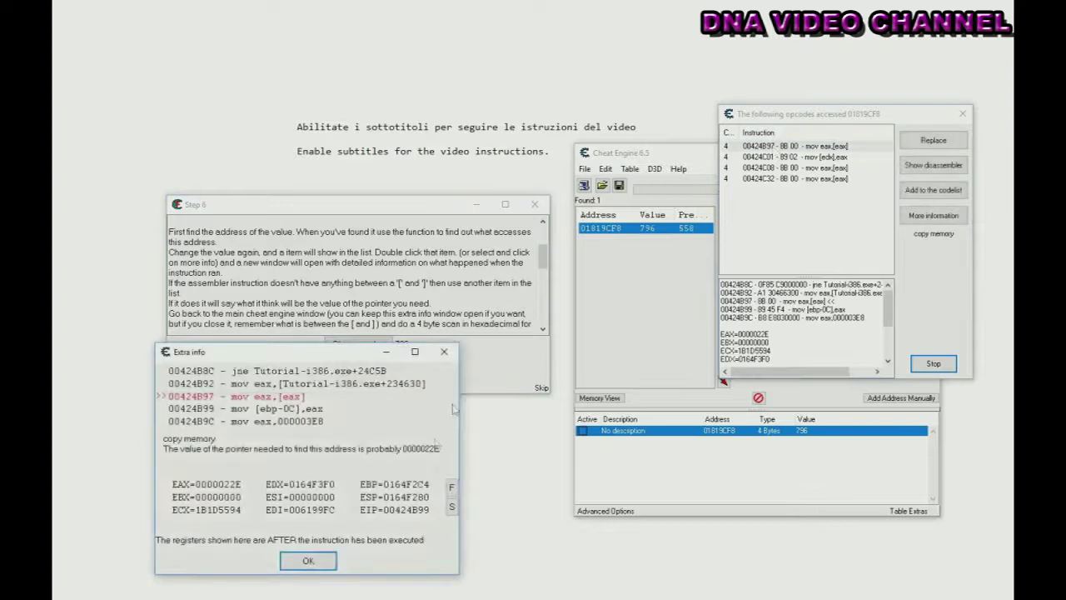
{"action": "left_click_drag", "start_coordinate": [346, 359], "coordinate": [410, 183]}
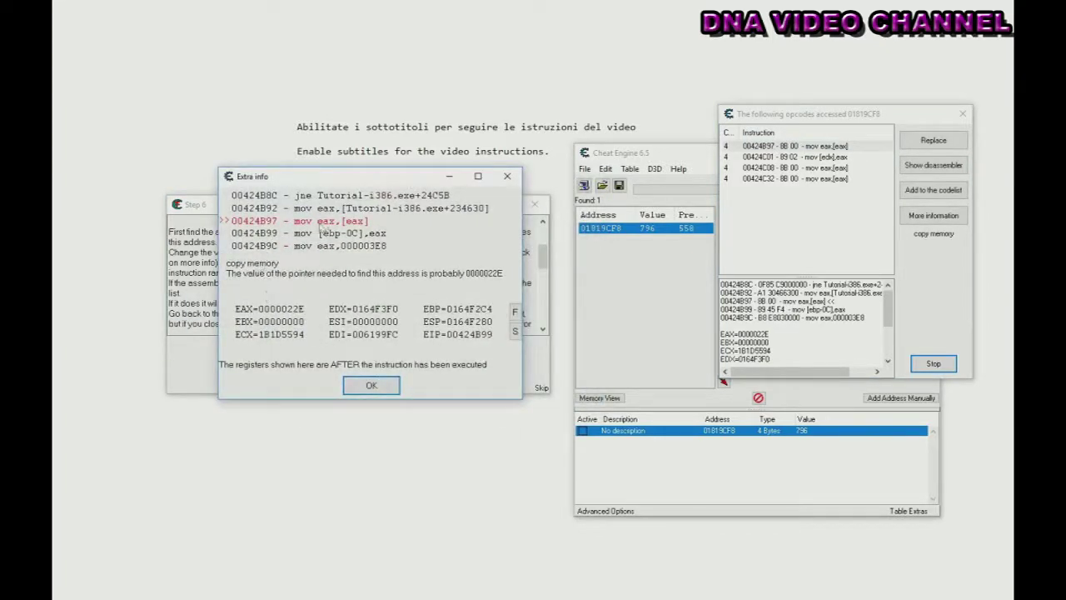
{"action": "left_click", "coordinate": [507, 176]}
{"action": "double_click", "coordinate": [838, 158]}
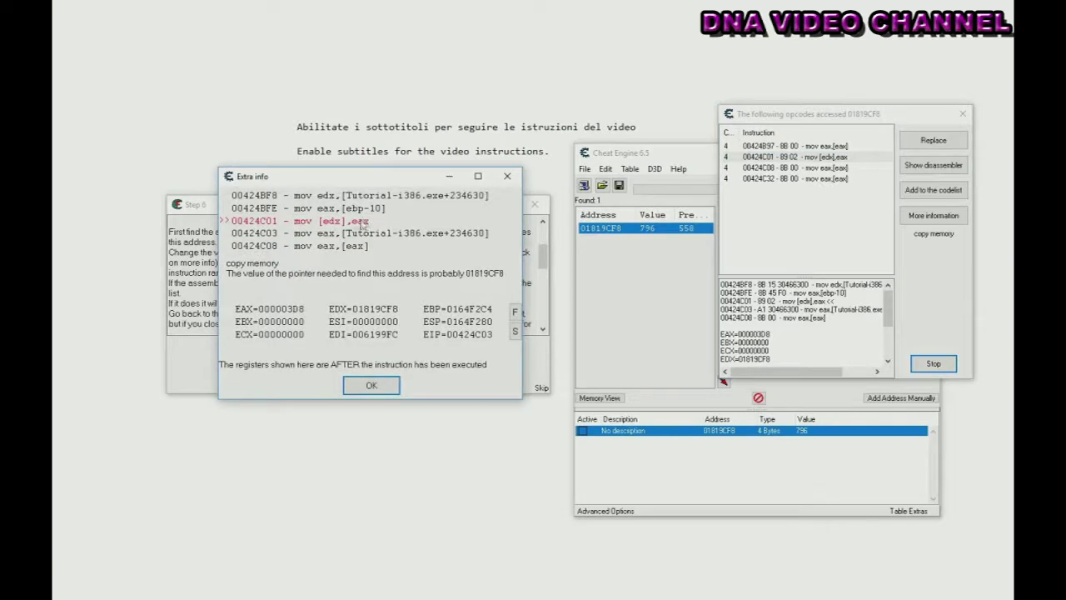
{"action": "left_click", "coordinate": [353, 381]}
{"action": "double_click", "coordinate": [833, 158]}
{"action": "left_click_drag", "start_coordinate": [373, 185], "coordinate": [393, 388]}
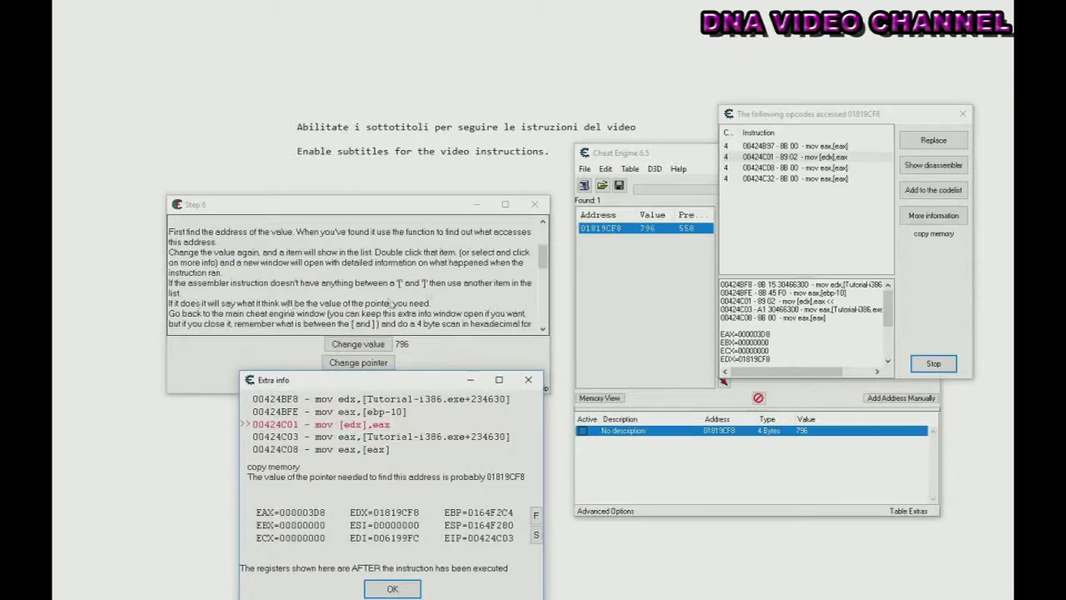
Start a new scan for the exact 4-byte hexadecimal value 01819CF8
{"action": "left_click", "coordinate": [527, 323]}
{"action": "scroll", "coordinate": [545, 332], "scroll_direction": "down", "scroll_amount": 2}
{"action": "scroll", "coordinate": [546, 332], "scroll_direction": "down", "scroll_amount": 3}
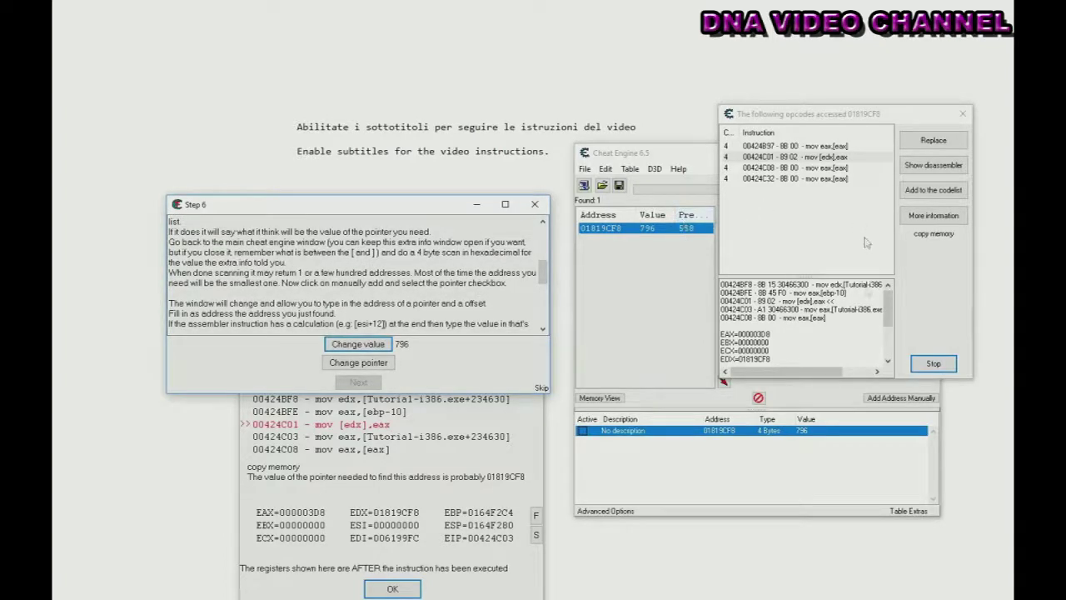
{"action": "left_click", "coordinate": [664, 321]}
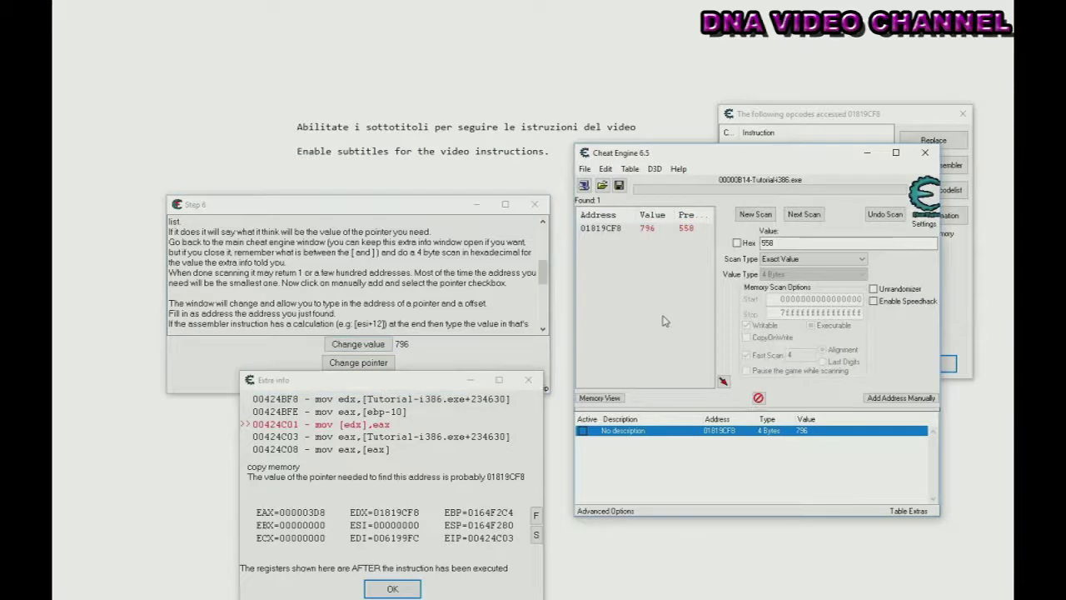
{"action": "left_click", "coordinate": [756, 214]}
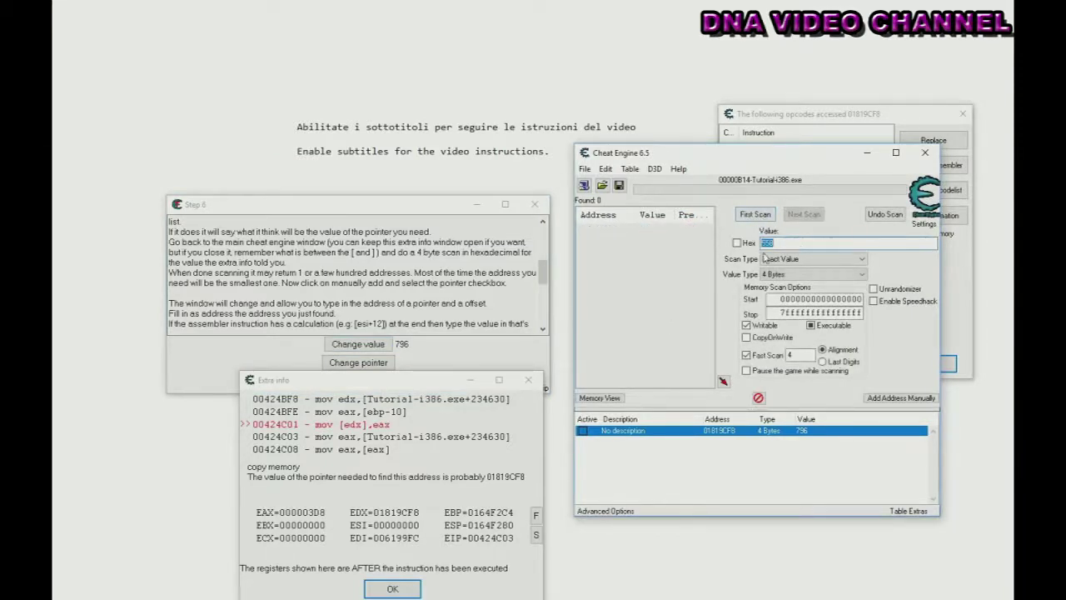
{"action": "type", "text": "01819CF8"}
{"action": "left_click", "coordinate": [745, 242]}
{"action": "type", "text": "01819c"}
{"action": "left_click", "coordinate": [756, 214]}
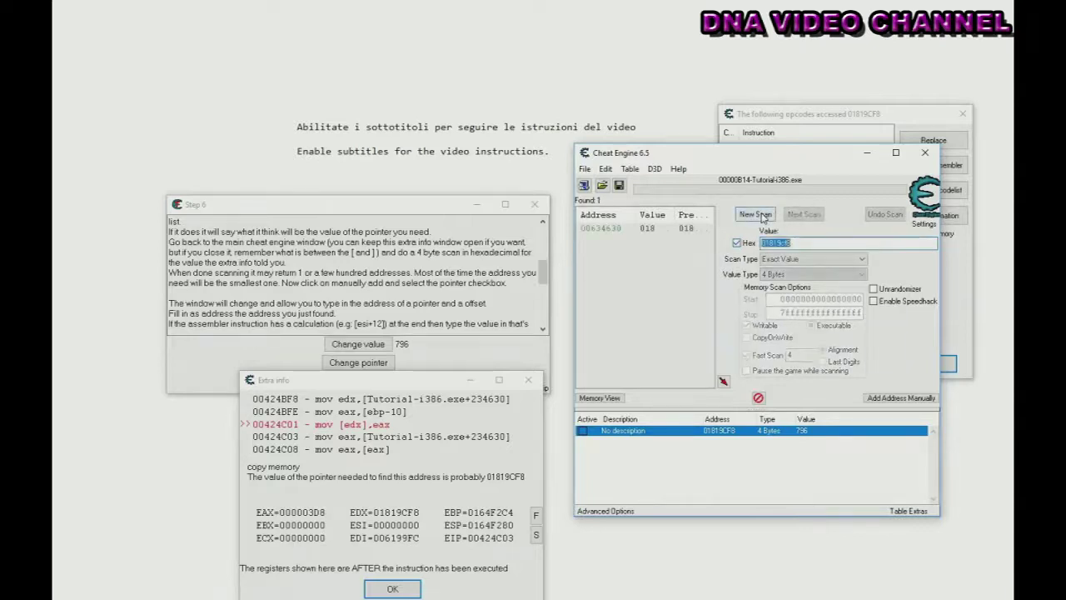
Add the address found by the hexadecimal scan to the address list and select its record
{"action": "left_click", "coordinate": [625, 234]}
{"action": "double_click", "coordinate": [625, 234]}
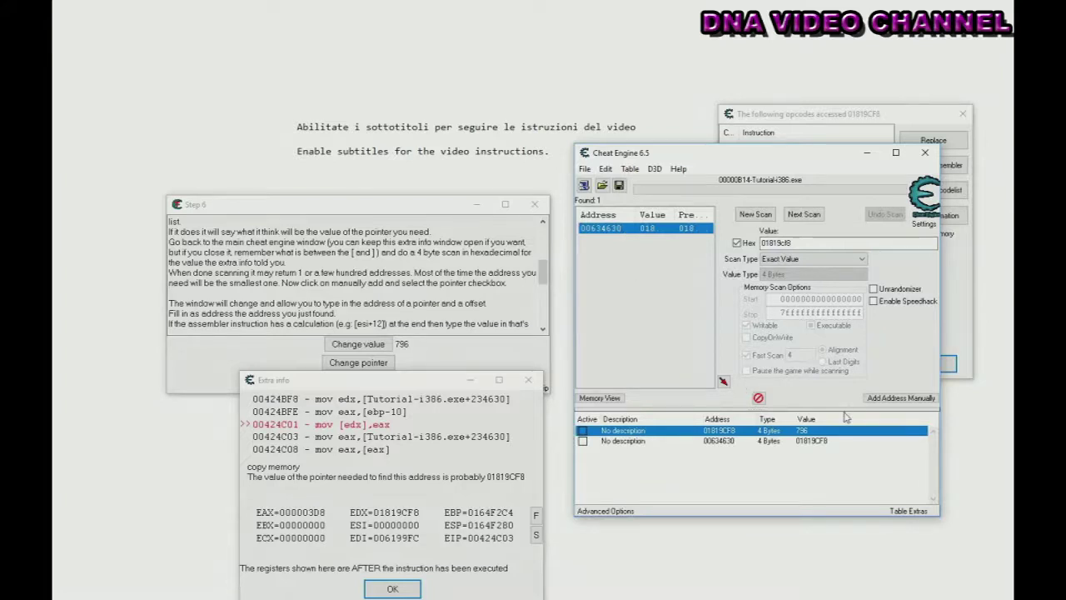
{"action": "left_click", "coordinate": [811, 444]}
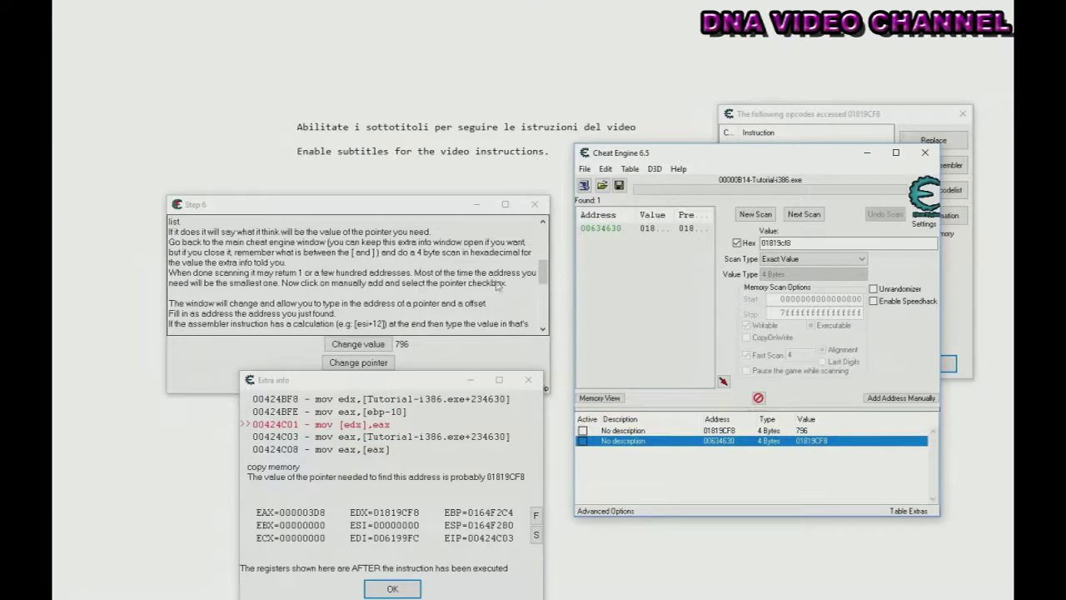
Manually add a 4-byte pointer record with base address 00634630 and offset 0, and select it in the address list
{"action": "left_click", "coordinate": [542, 329]}
{"action": "left_click", "coordinate": [542, 329]}
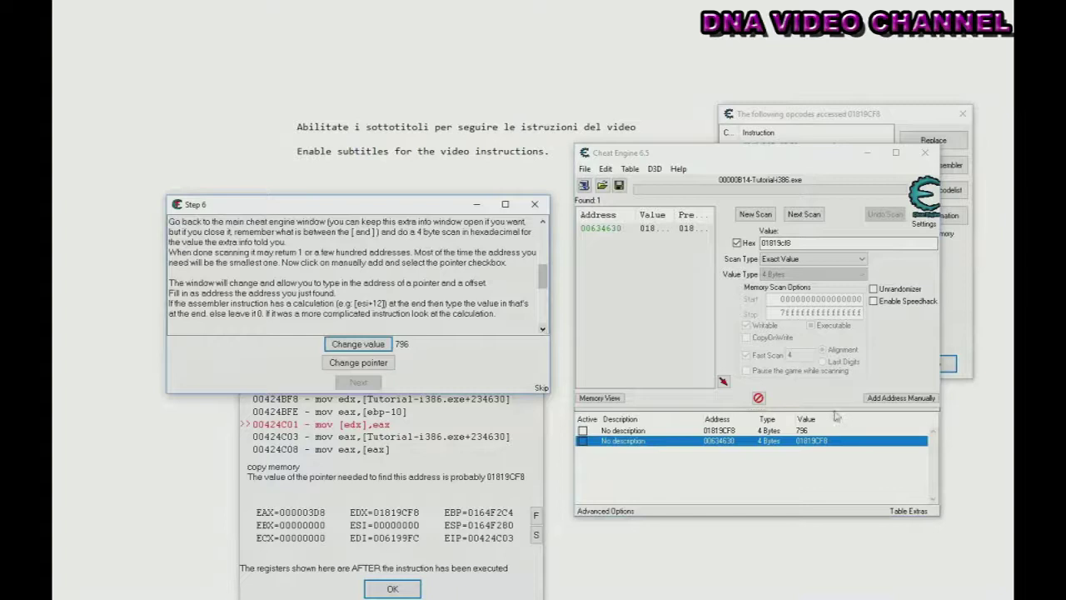
{"action": "left_click", "coordinate": [899, 398]}
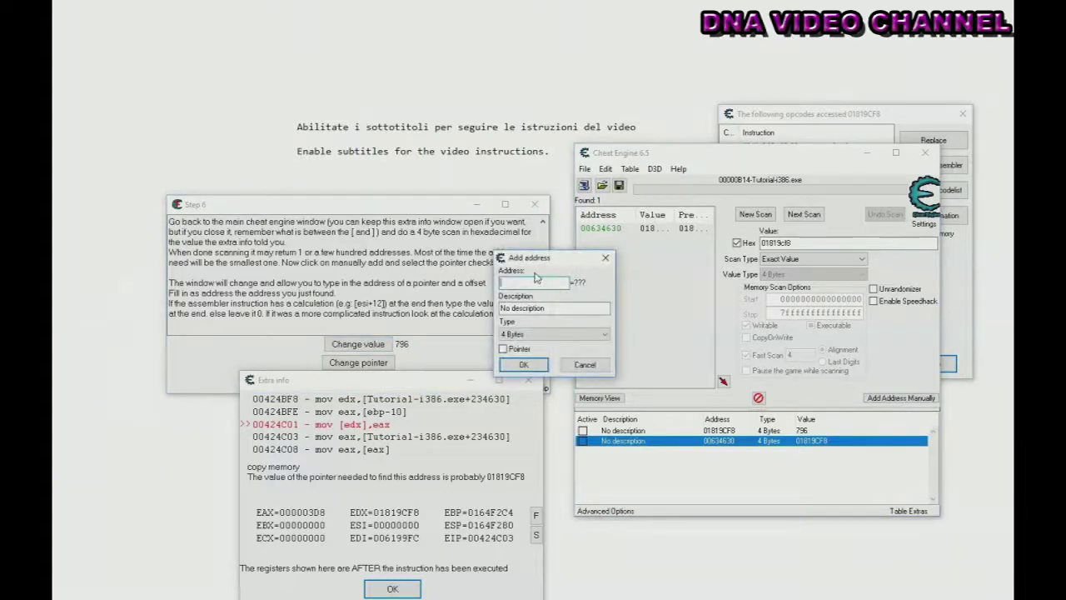
{"action": "left_click", "coordinate": [503, 349]}
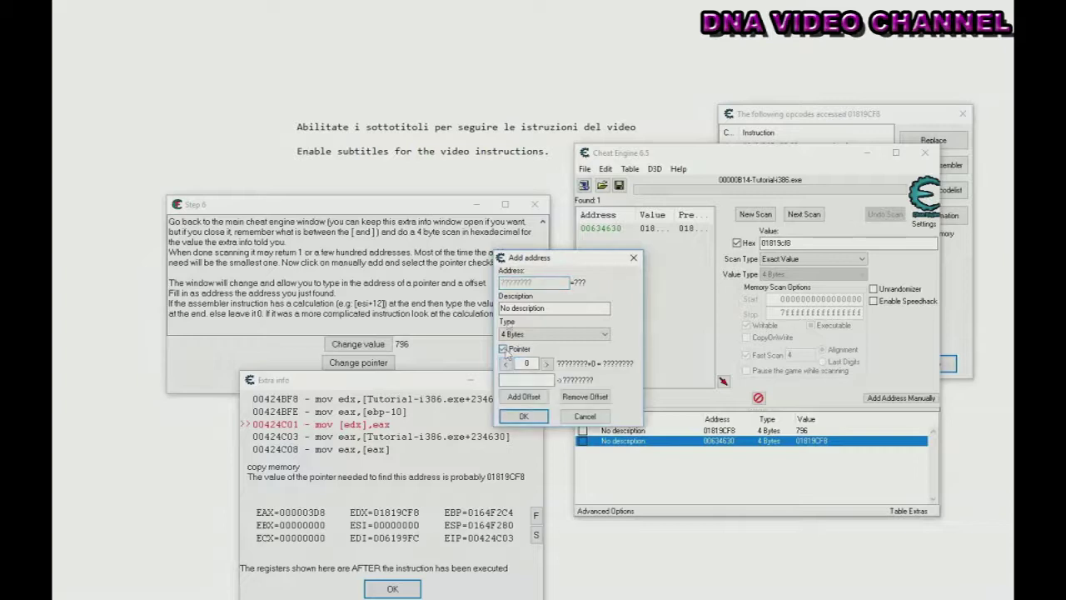
{"action": "left_click_drag", "start_coordinate": [559, 260], "coordinate": [608, 234]}
{"action": "left_click", "coordinate": [563, 349]}
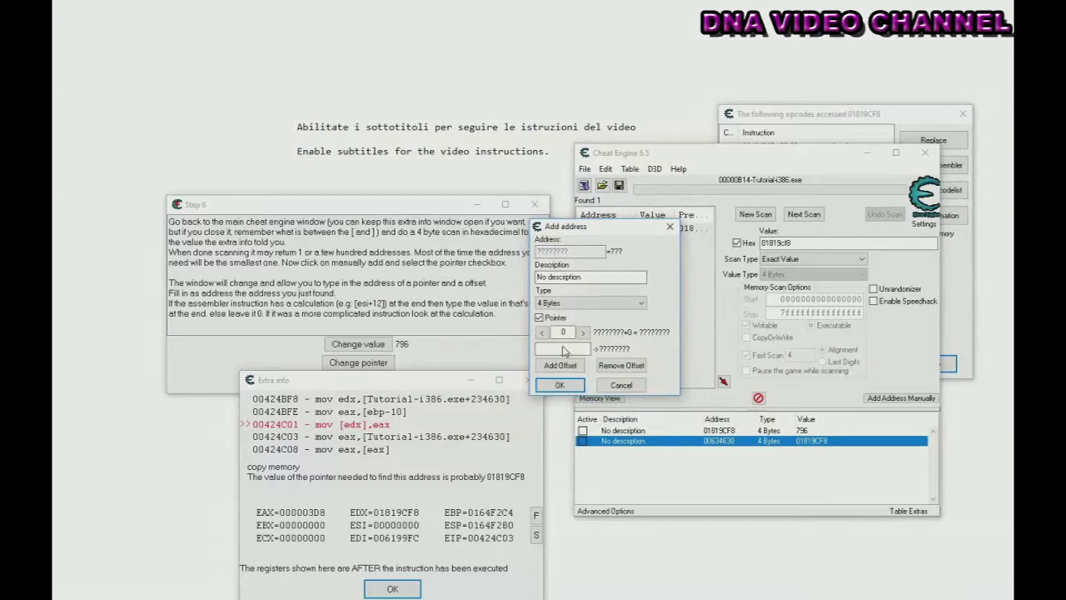
{"action": "left_click", "coordinate": [563, 350]}
{"action": "type", "text": "00634630"}
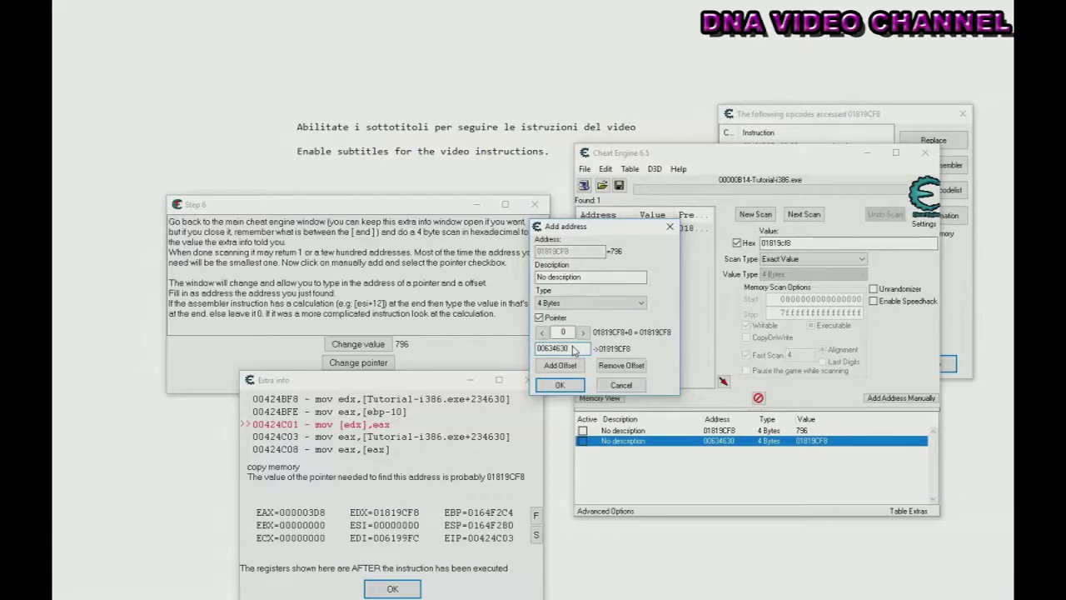
{"action": "left_click", "coordinate": [571, 389]}
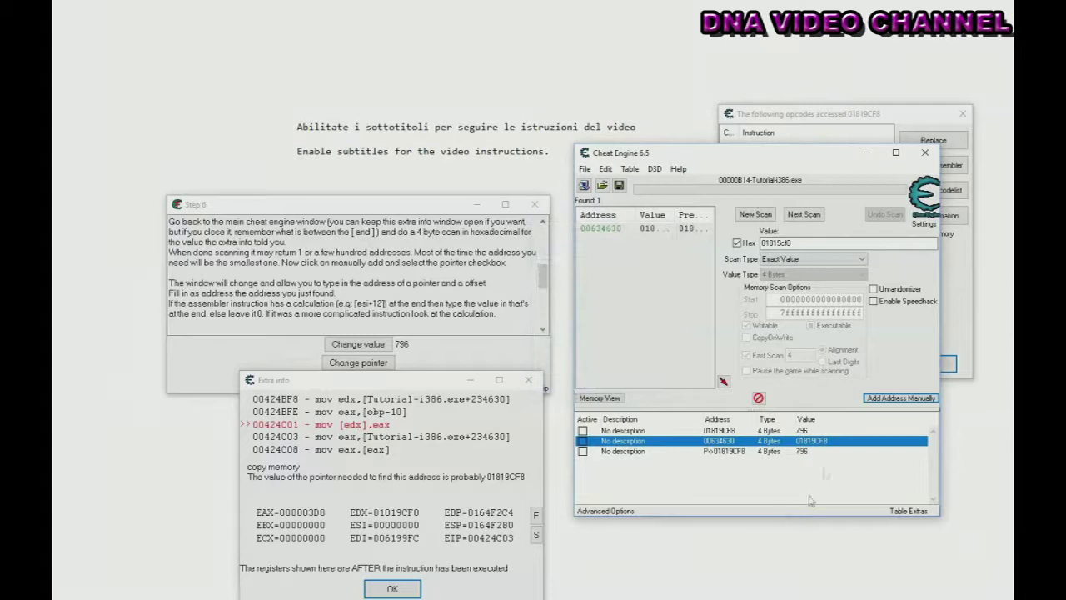
{"action": "left_click", "coordinate": [662, 455]}
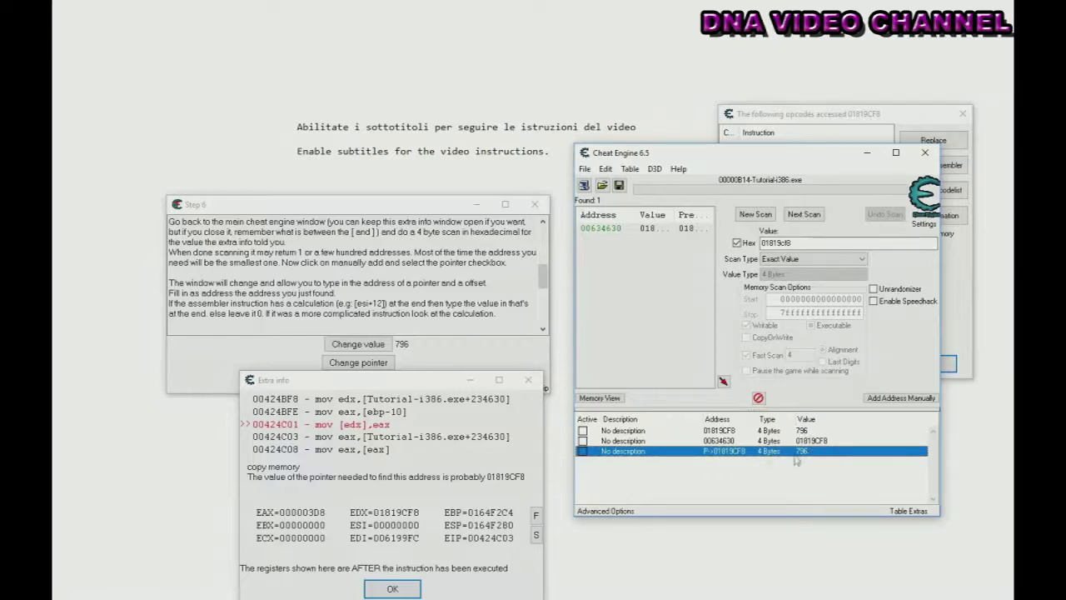
Read the rest of the Step 6 instructions, from the complicated offset example to the final pointer task
{"action": "left_click", "coordinate": [544, 329]}
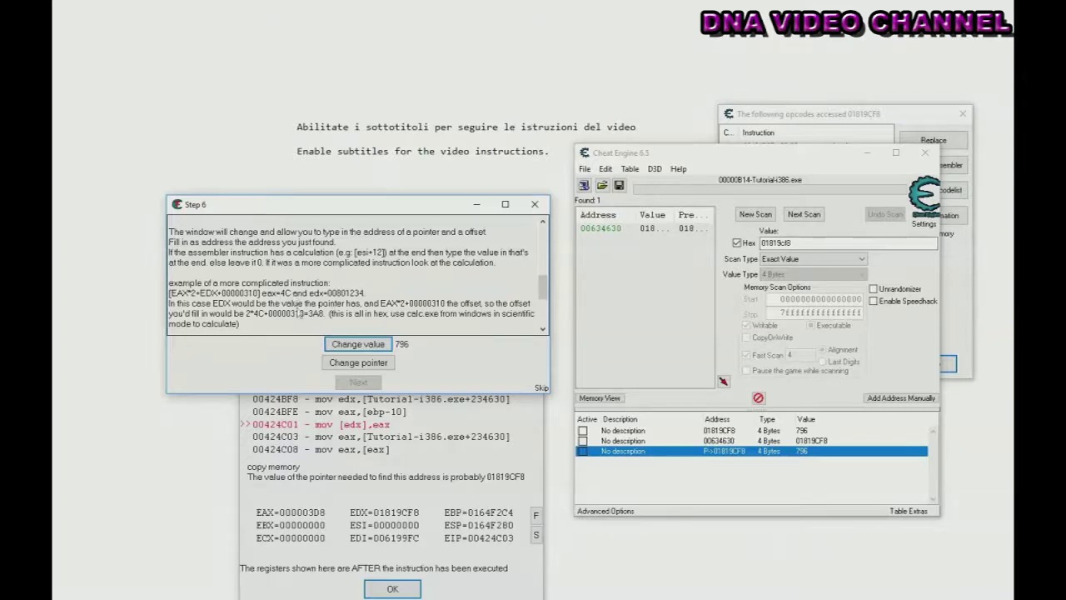
{"action": "left_click", "coordinate": [543, 329]}
{"action": "left_click", "coordinate": [543, 329]}
{"action": "left_click", "coordinate": [543, 331]}
{"action": "left_click", "coordinate": [543, 331]}
{"action": "left_click", "coordinate": [543, 330]}
{"action": "left_click", "coordinate": [544, 330]}
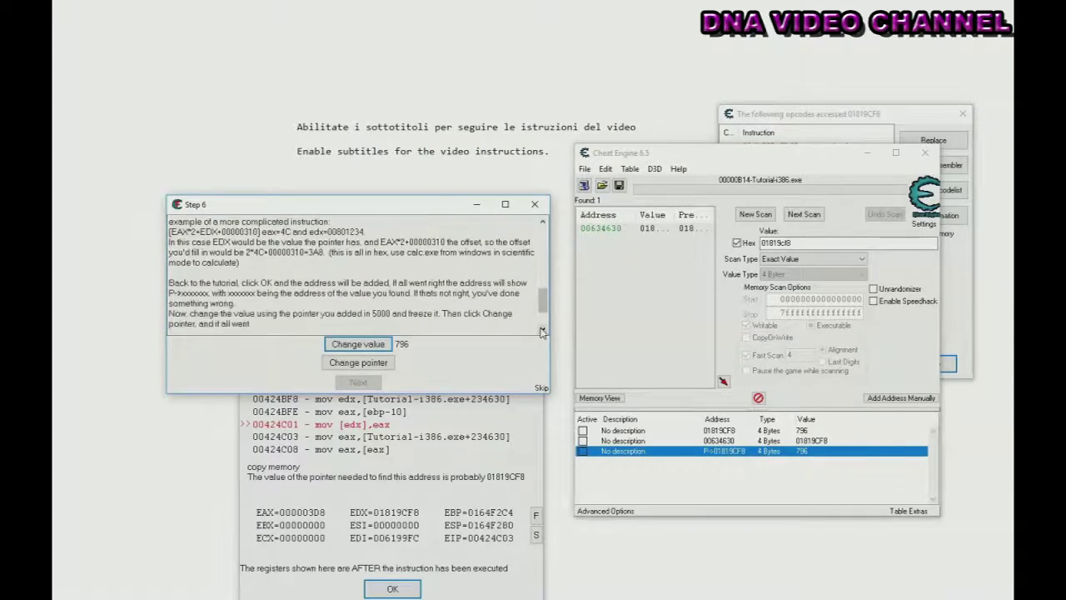
{"action": "left_click", "coordinate": [543, 330]}
{"action": "left_click", "coordinate": [543, 331]}
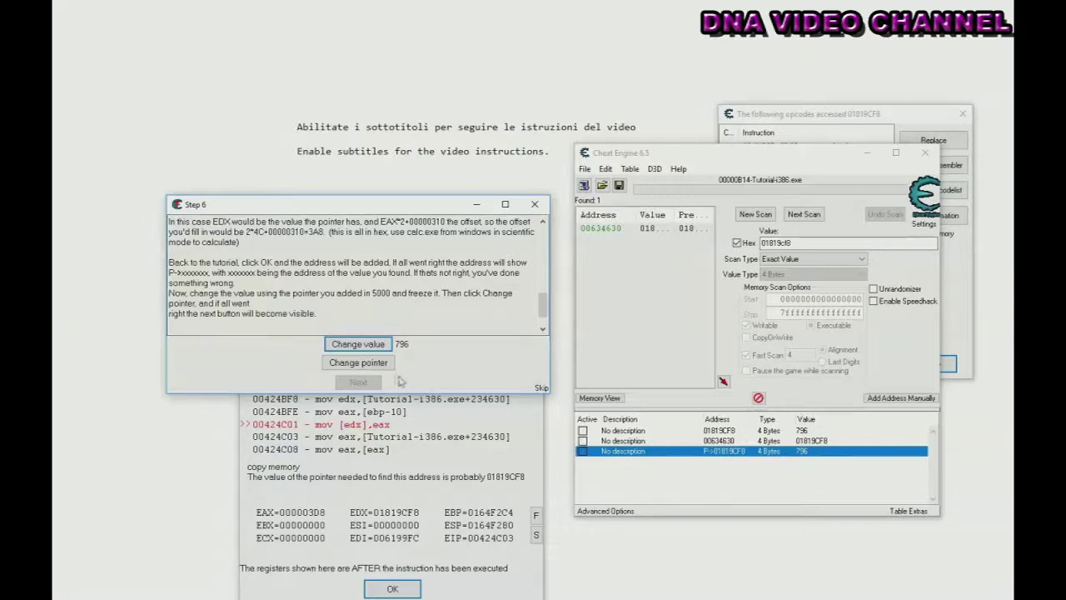
Try to change the tutorial's pointer and set the pointer record's value to 5000 within the time limit
{"action": "left_click", "coordinate": [359, 370]}
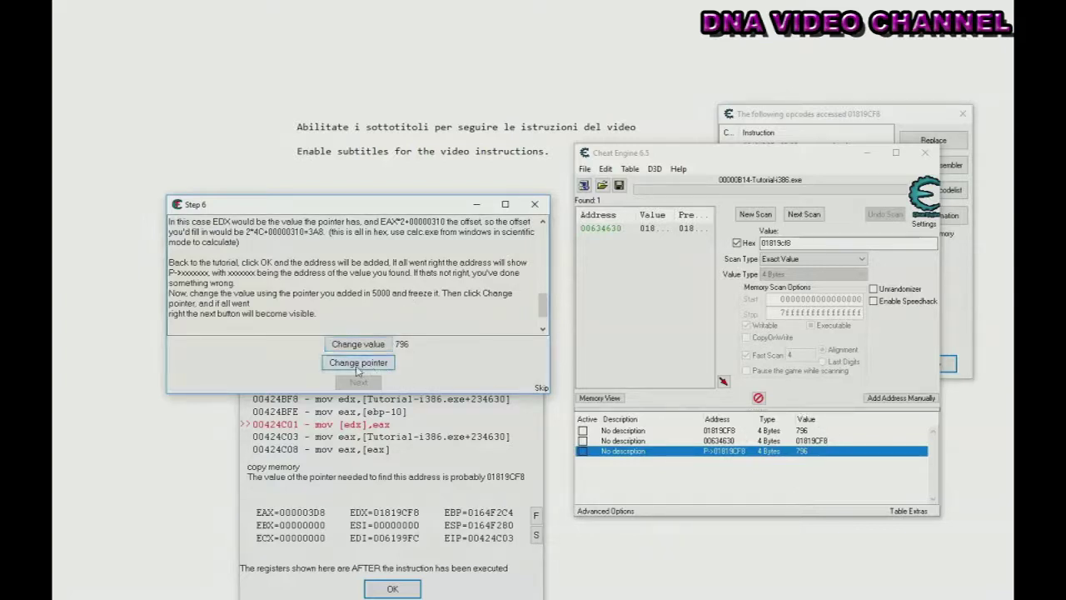
{"action": "double_click", "coordinate": [804, 451]}
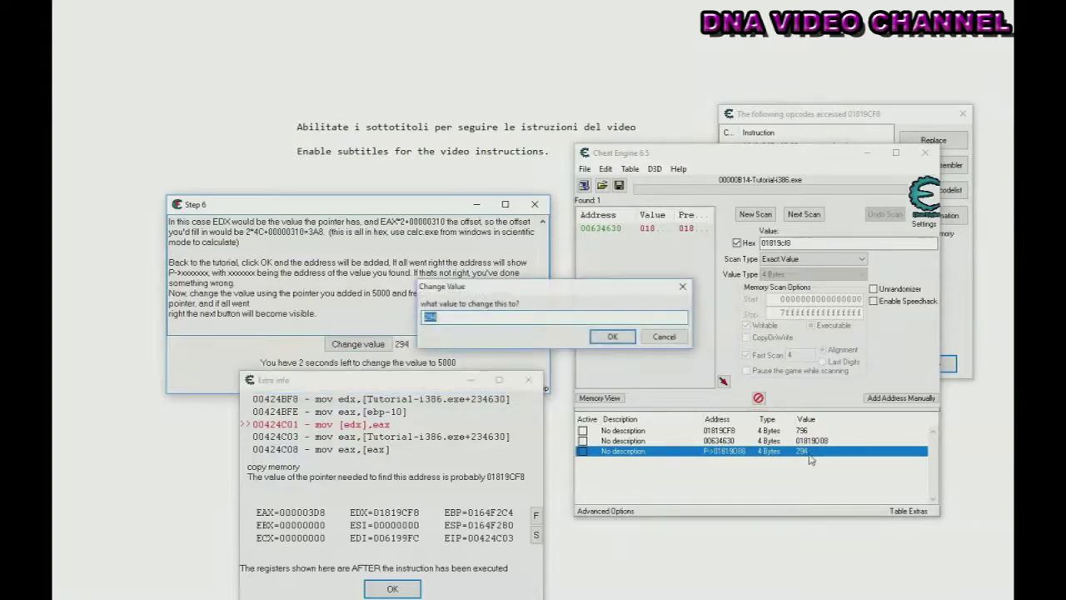
{"action": "type", "text": "5000"}
{"action": "left_click", "coordinate": [609, 337]}
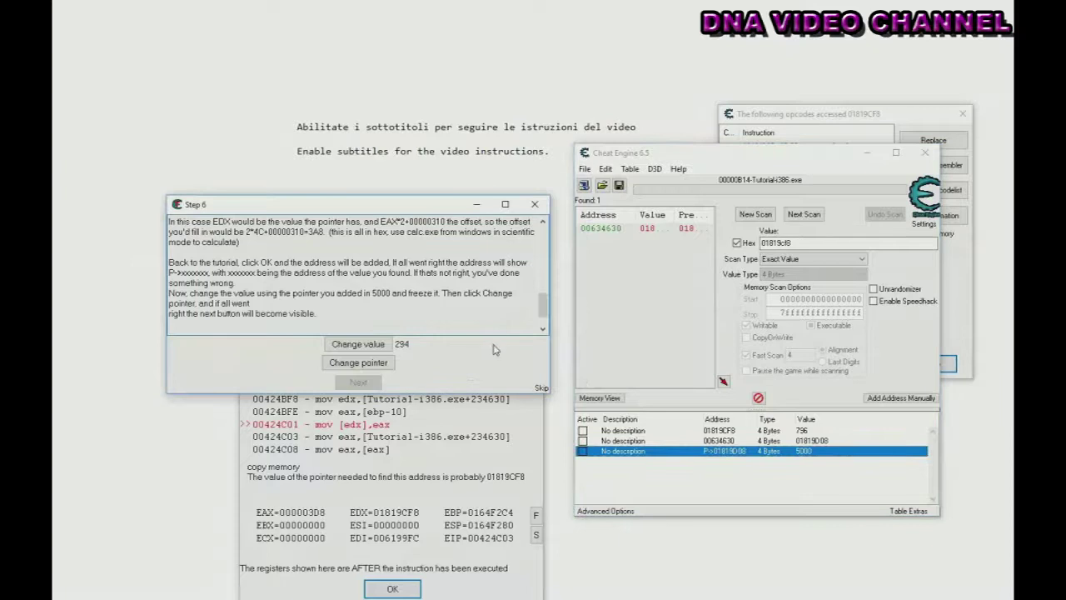
Close the extra info window of the mov [edx],eax instruction
{"action": "left_click", "coordinate": [457, 423]}
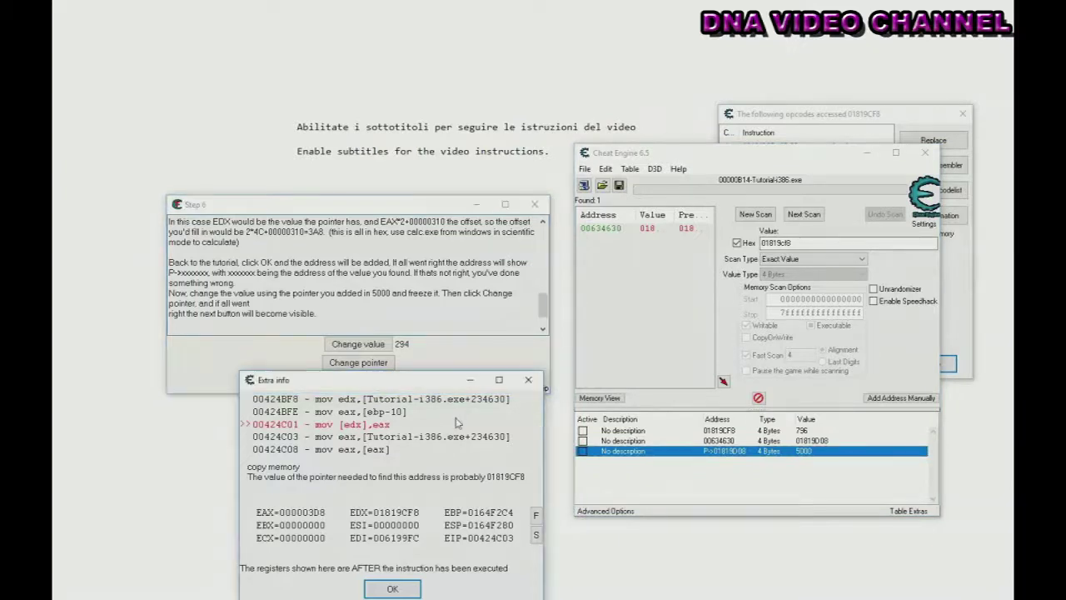
{"action": "left_click", "coordinate": [528, 379]}
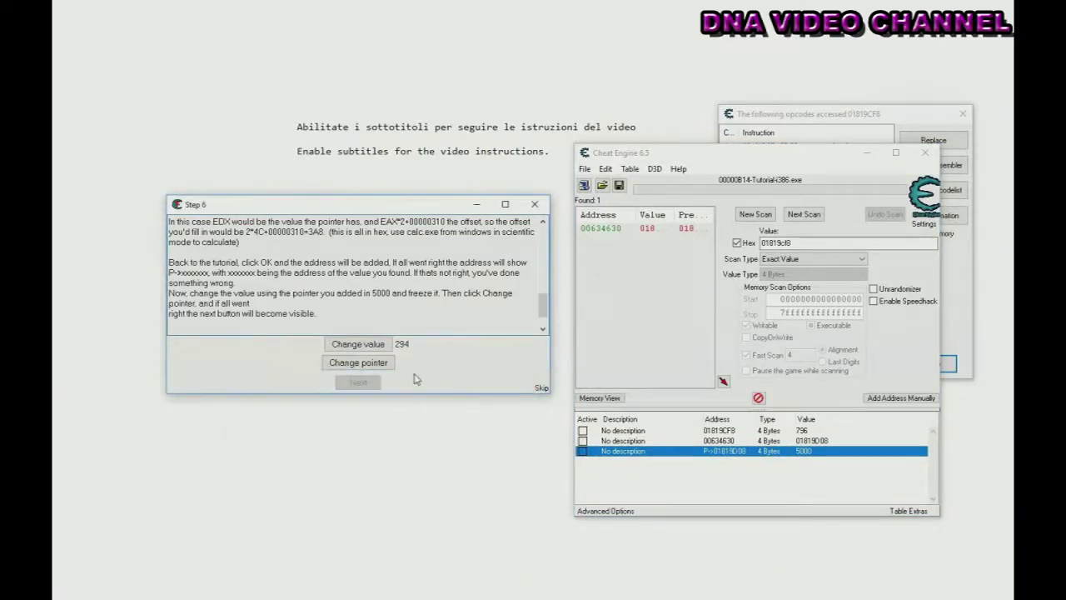
Change the tutorial's pointer, set the pointer record's value to 5000 within the time limit, and advance to Step 7
{"action": "left_click", "coordinate": [378, 364]}
{"action": "double_click", "coordinate": [806, 450]}
{"action": "type", "text": "5000"}
{"action": "left_click", "coordinate": [615, 338]}
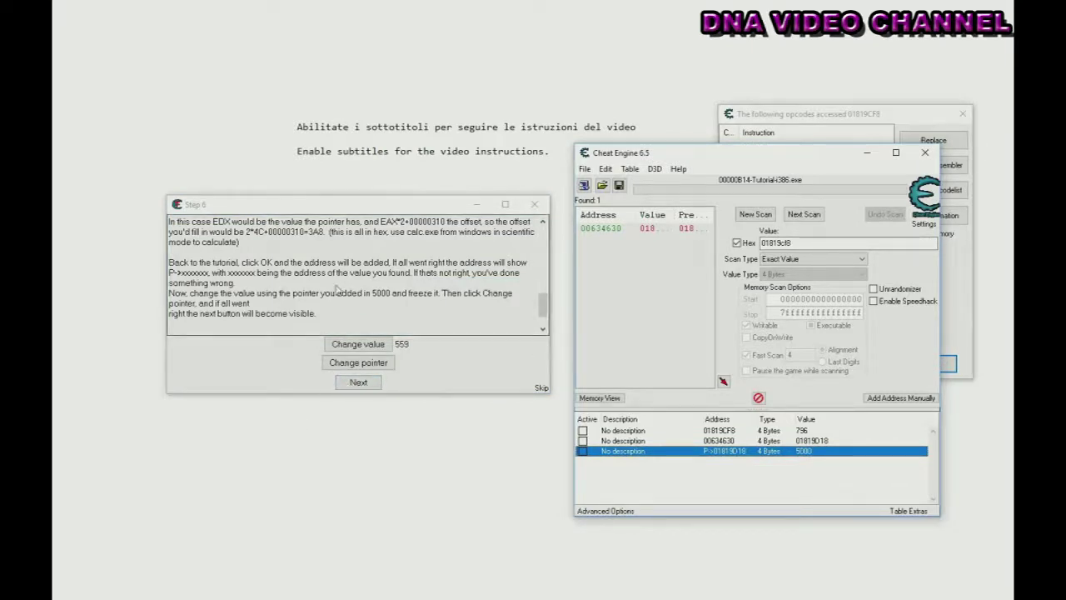
{"action": "left_click", "coordinate": [372, 383]}
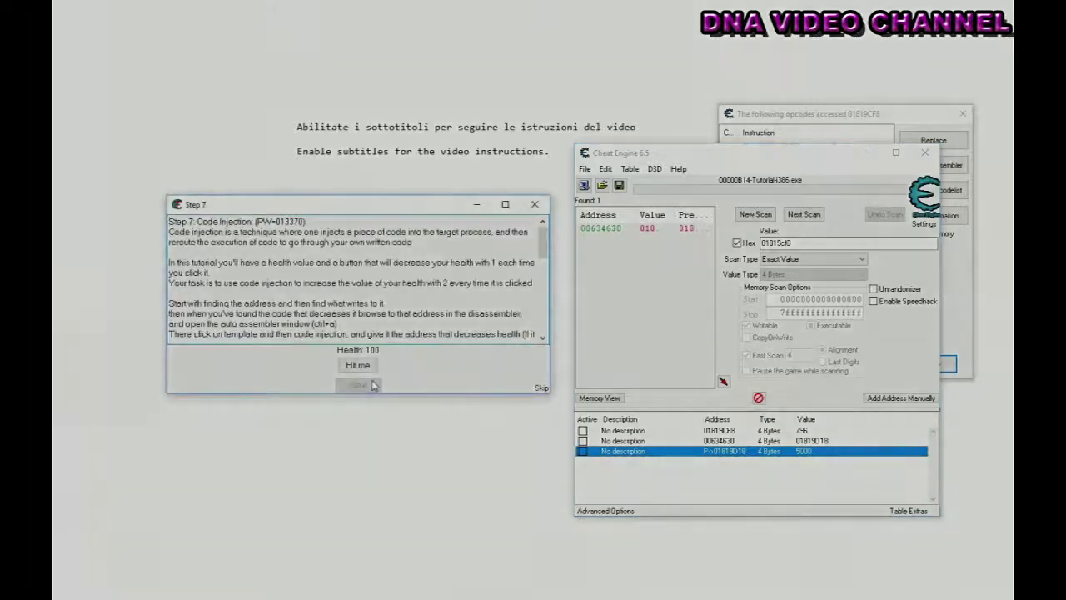